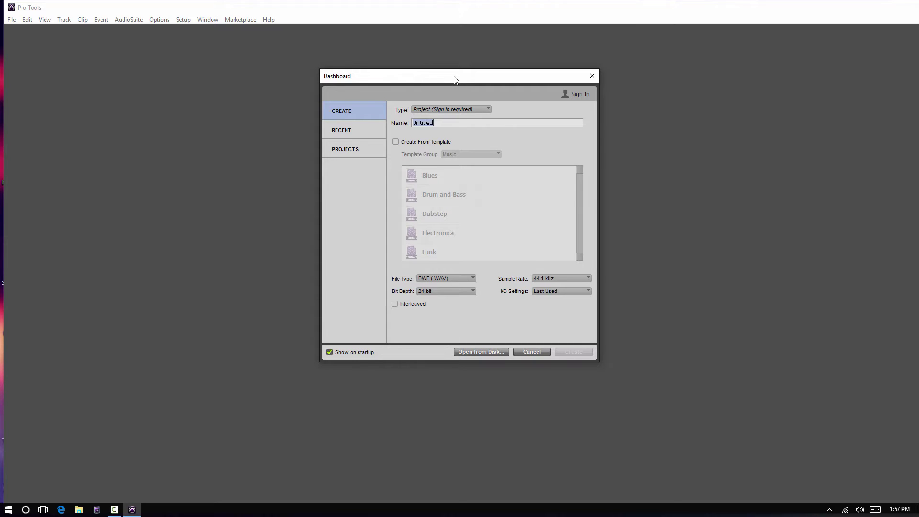
Step: Choose Session (local) as the Dashboard's new item type, saving to Documents
left_click(448, 111)
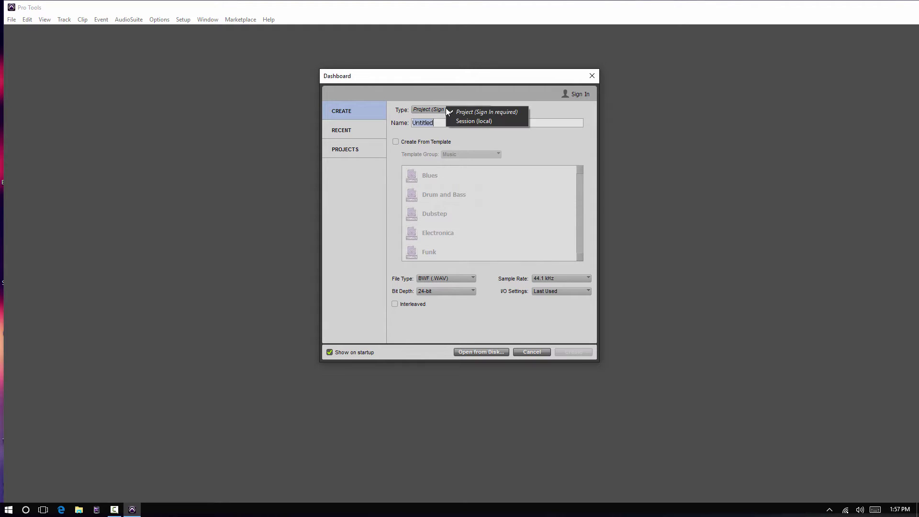
left_click(458, 84)
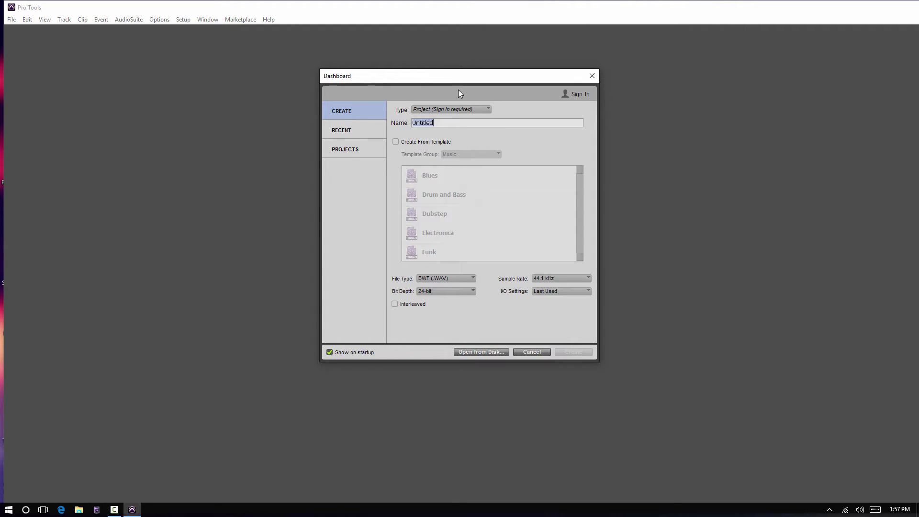
left_click(452, 110)
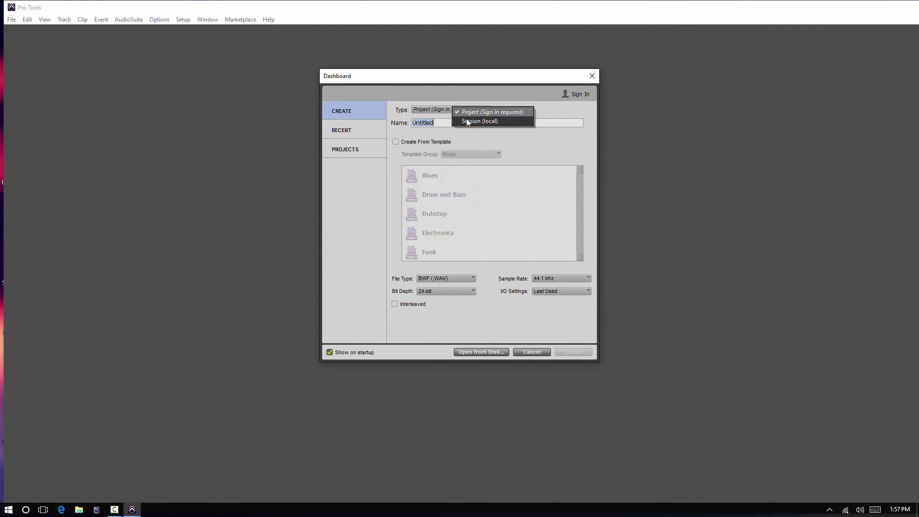
left_click(468, 121)
left_click(456, 107)
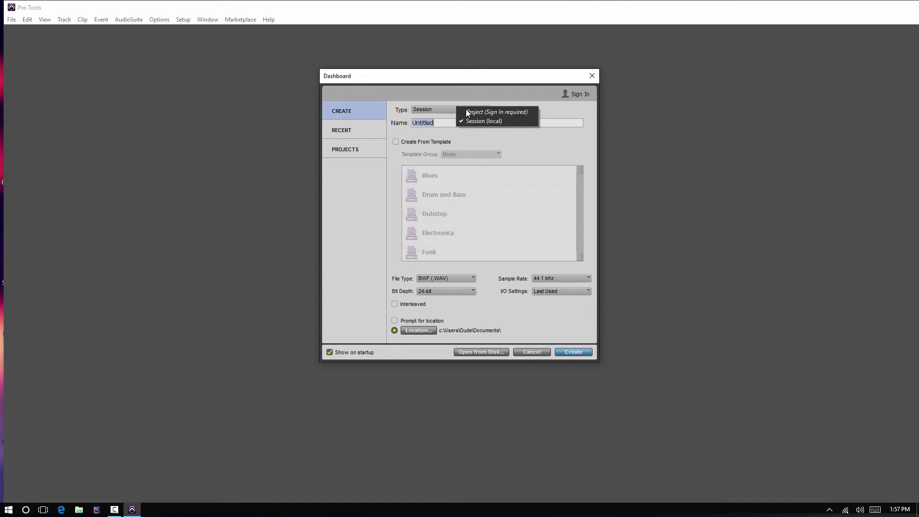
left_click(457, 110)
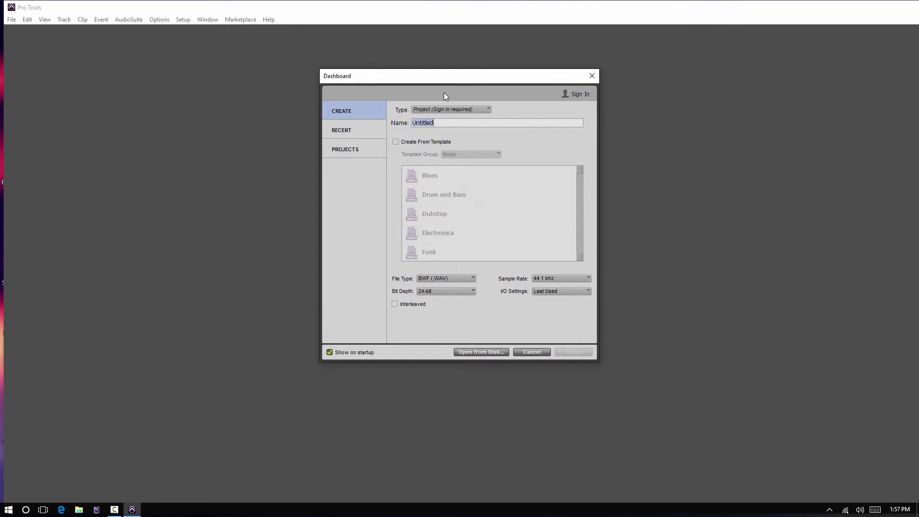
left_click(445, 109)
left_click(459, 78)
left_click(459, 113)
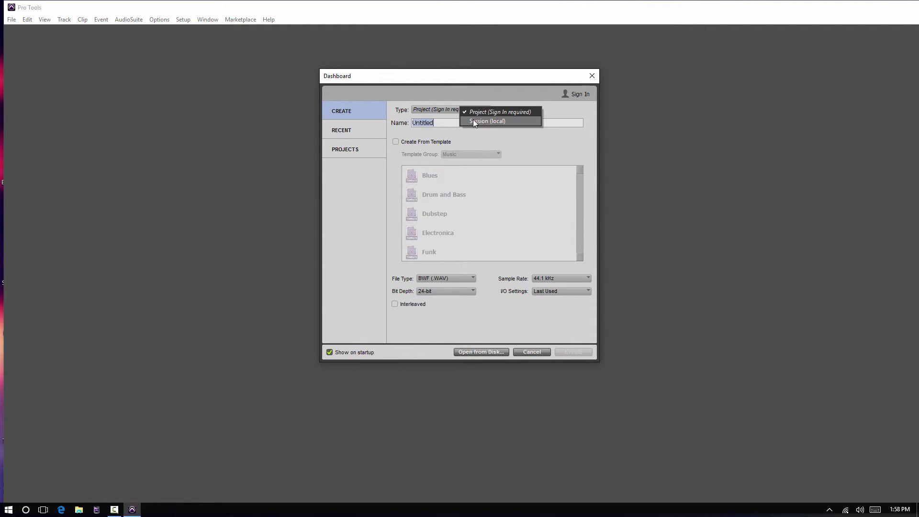
left_click(473, 120)
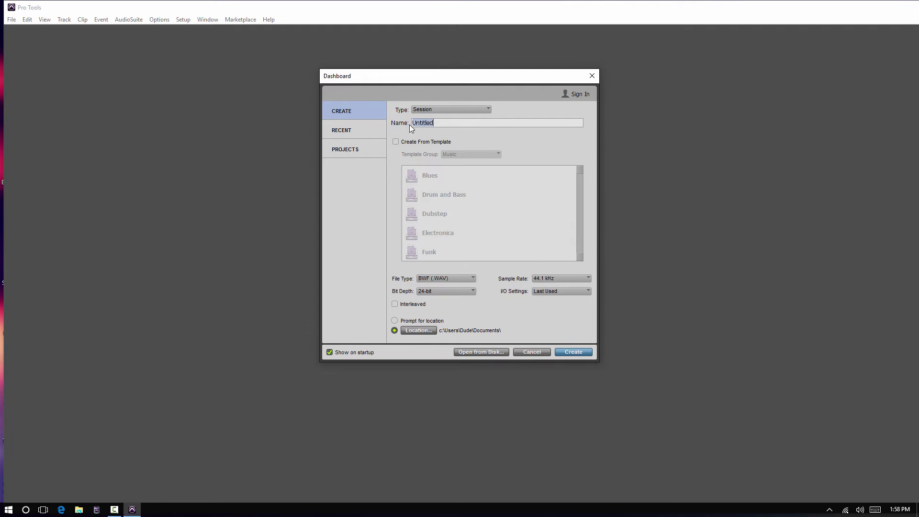
Step: Enable Interleaved files, keeping BWF (.WAV), 24-bit and 44.1 kHz
left_click(453, 280)
left_click(432, 268)
left_click(457, 293)
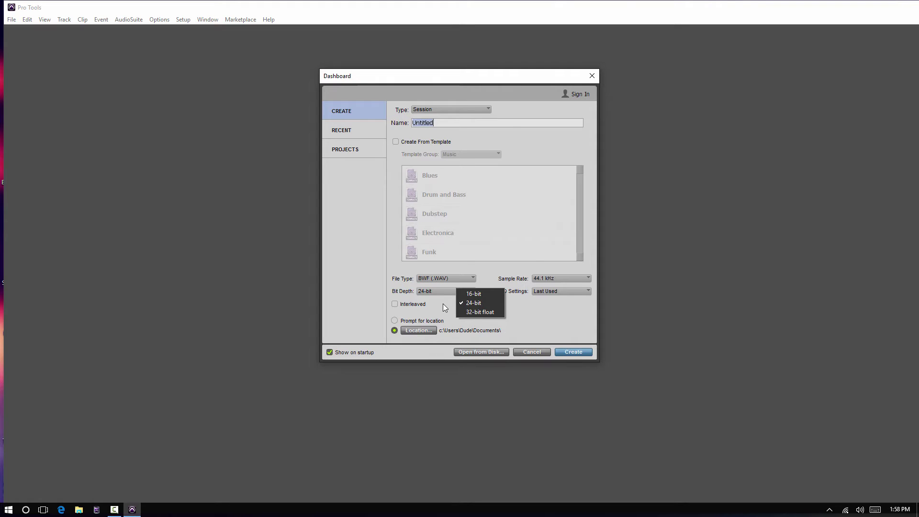
left_click(444, 305)
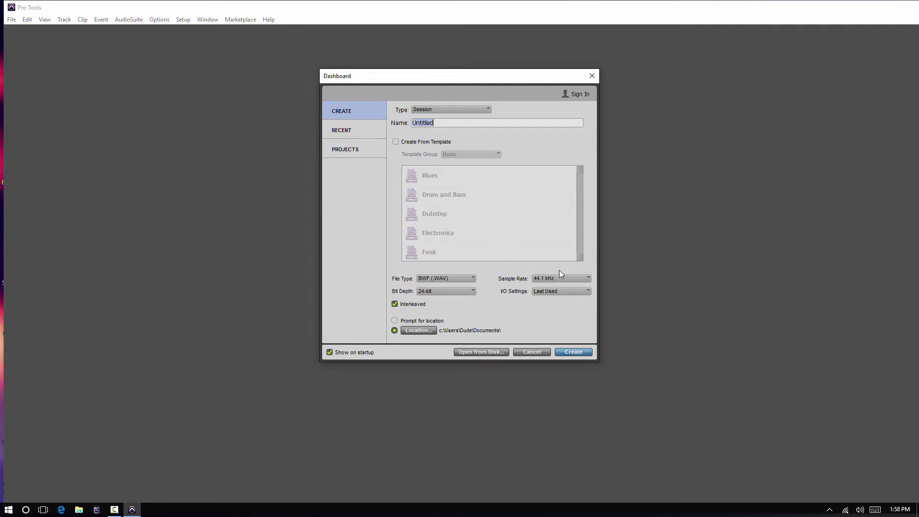
left_click(565, 280)
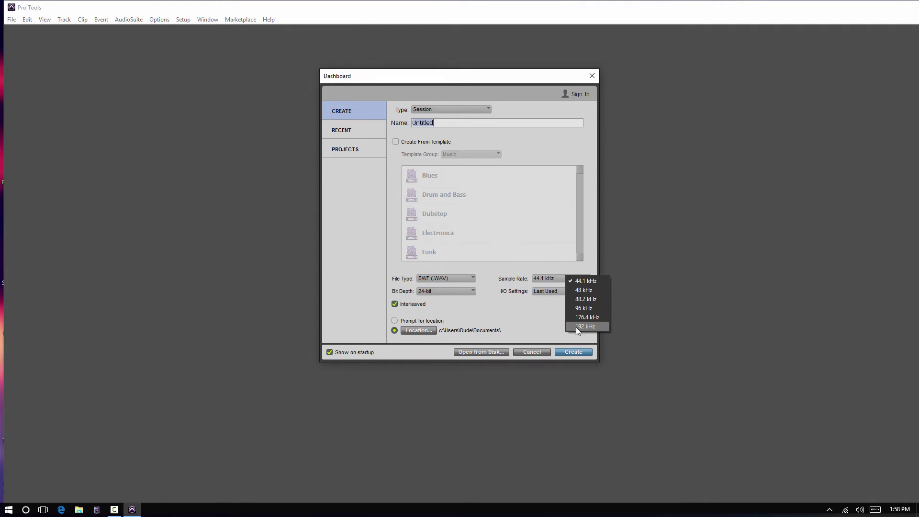
left_click(538, 312)
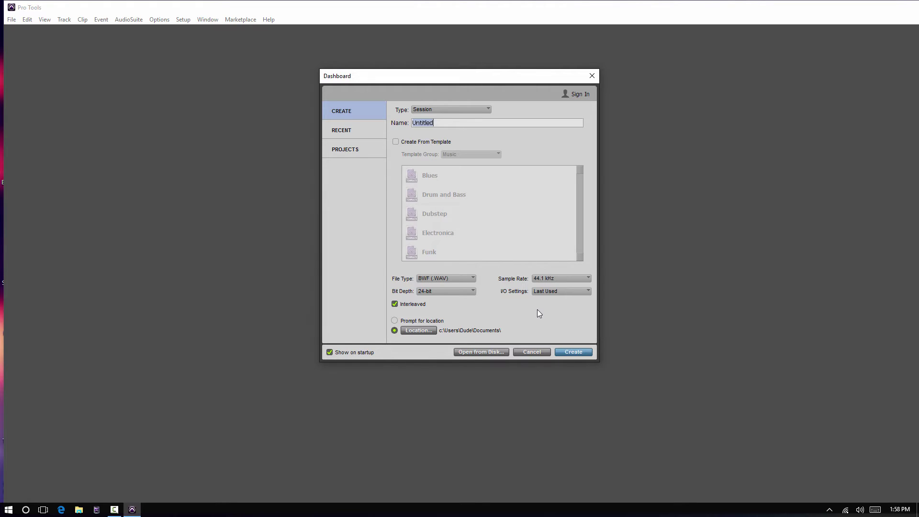
left_click(555, 280)
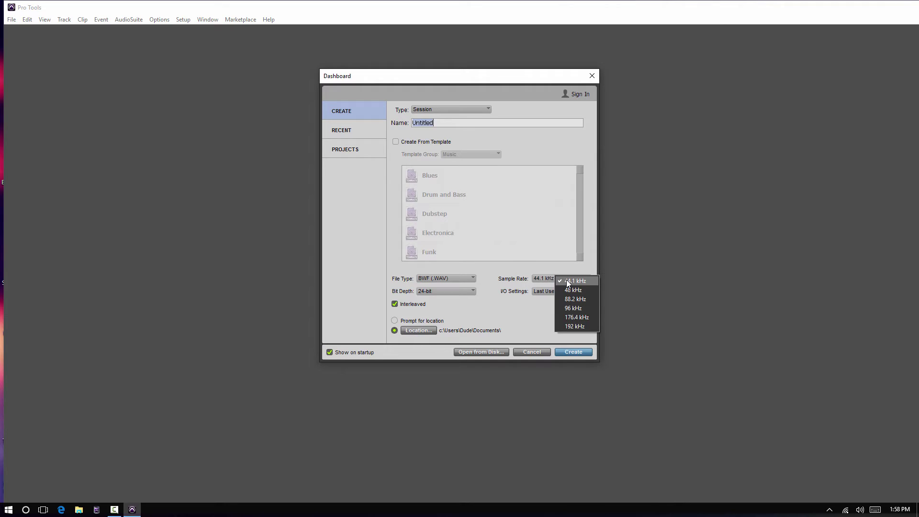
left_click(537, 278)
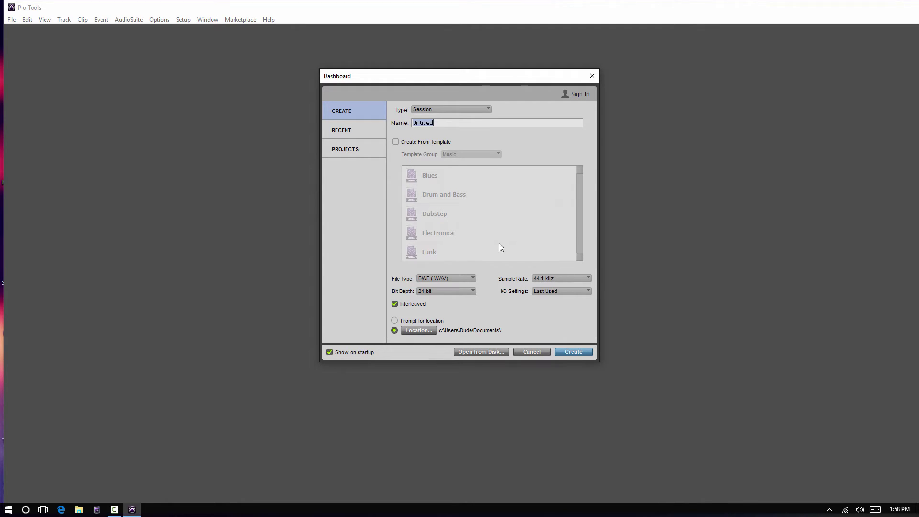
left_click(548, 292)
left_click(526, 309)
left_click(541, 291)
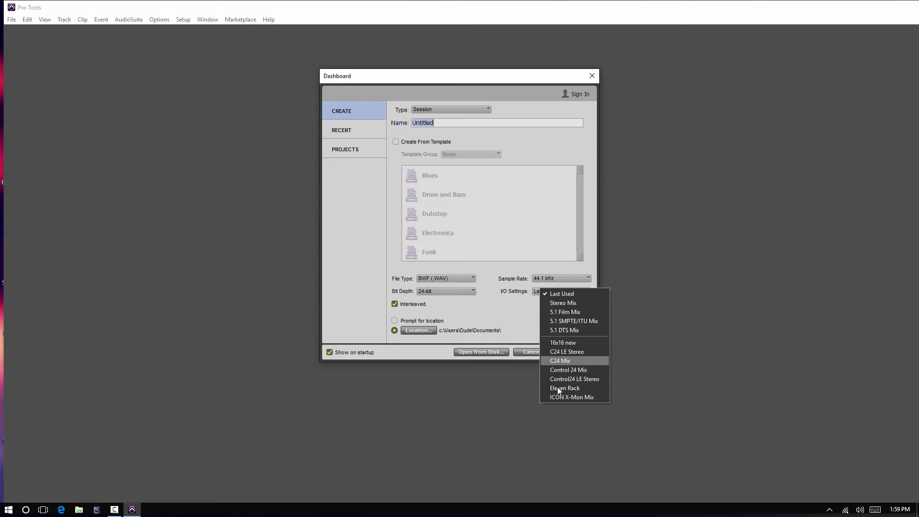
left_click(520, 312)
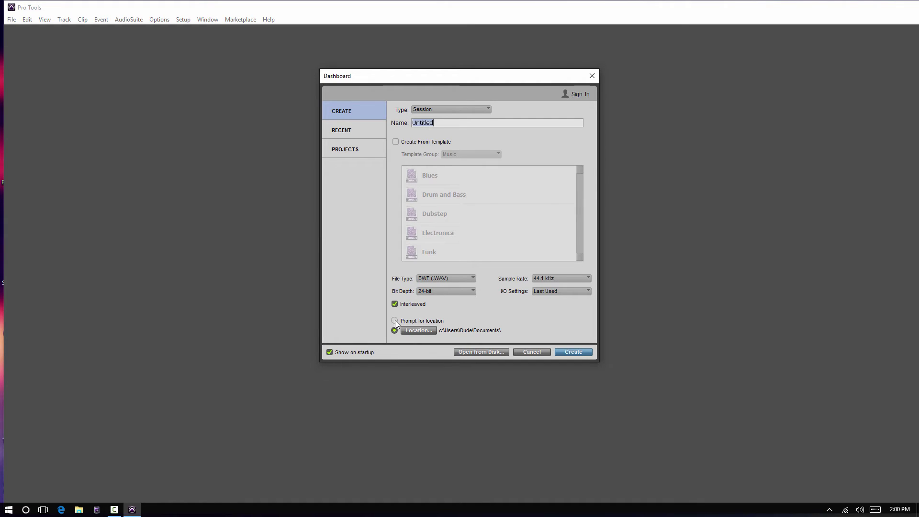
Step: Set the session location to the g:\ root of My Music (G:) and turn Interleaved off
left_click(419, 331)
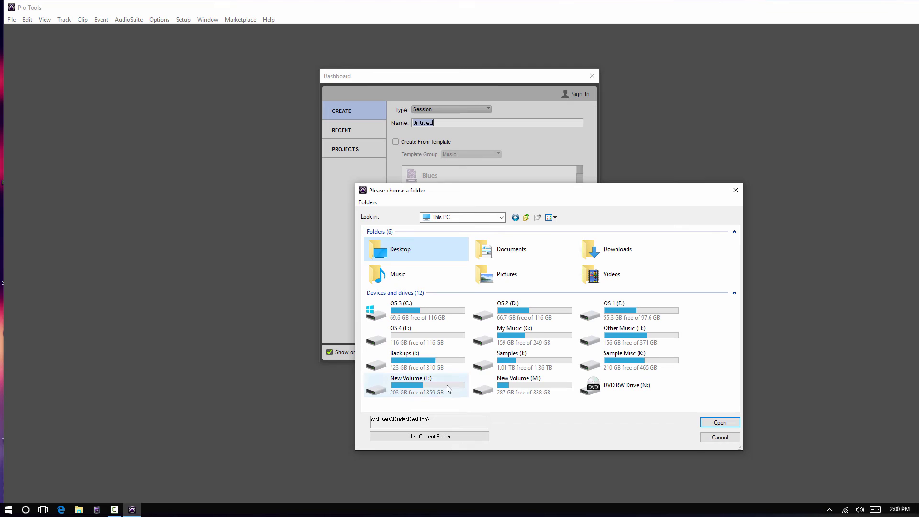
double_click(532, 337)
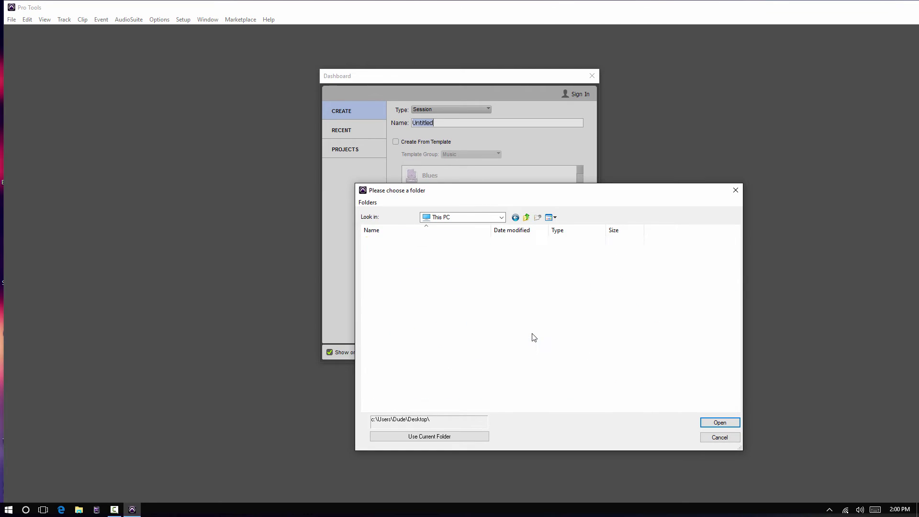
left_click(430, 437)
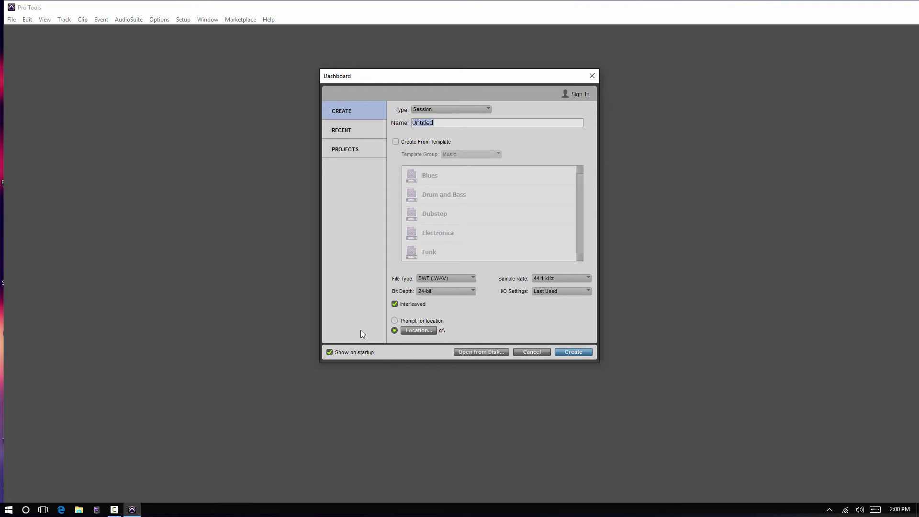
left_click(395, 304)
Step: Check the Recent list, then switch the new item type to Project (Sign In required)
left_click(337, 130)
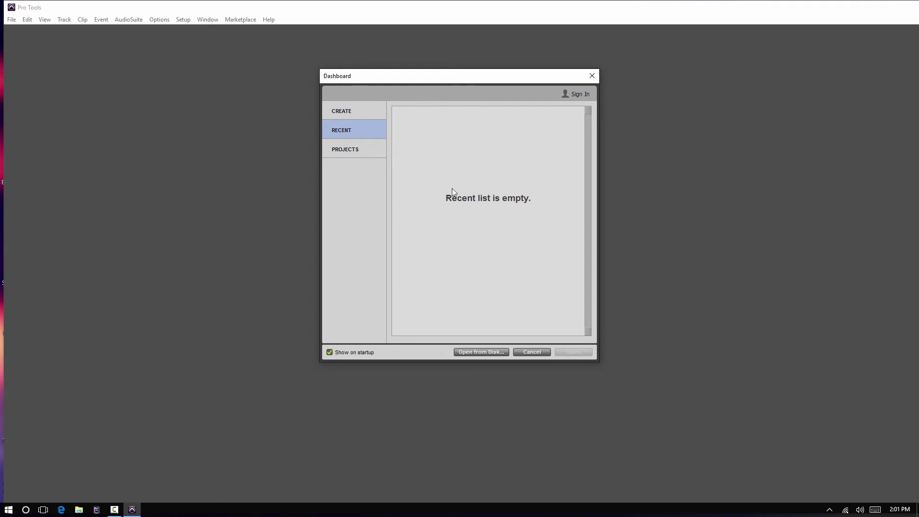
left_click(341, 112)
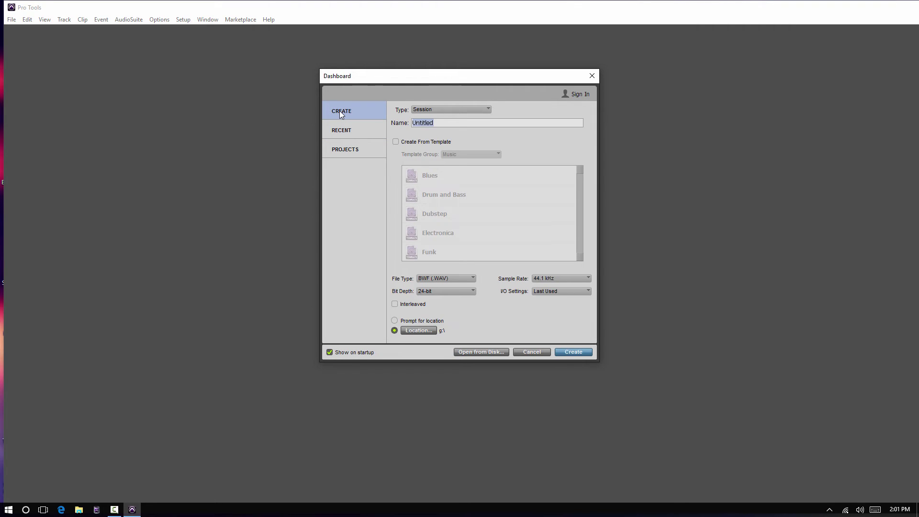
left_click(444, 108)
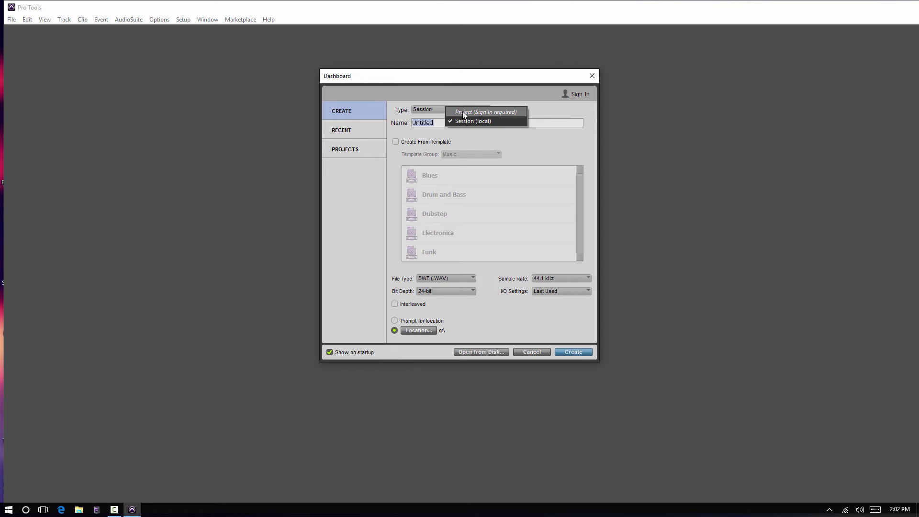
left_click(462, 111)
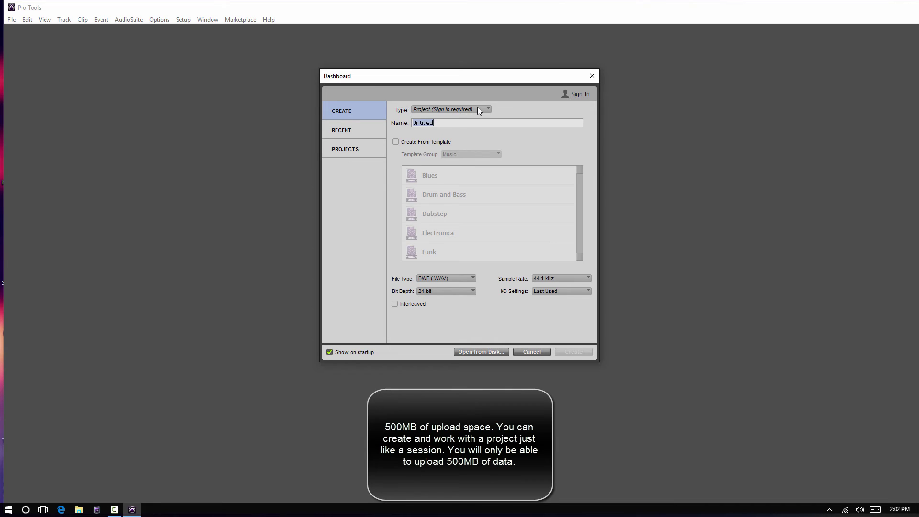
Step: Sign in with the Avid account credentials and review the account options
left_click(577, 95)
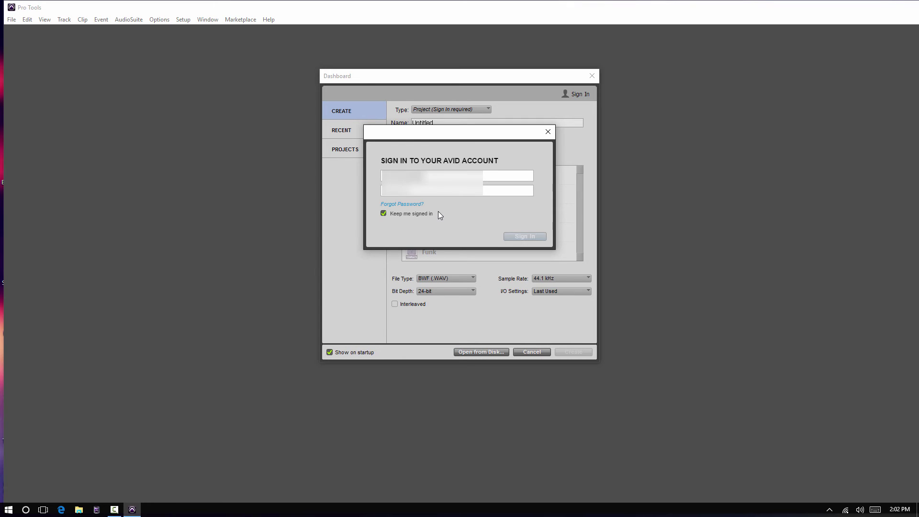
left_click(527, 238)
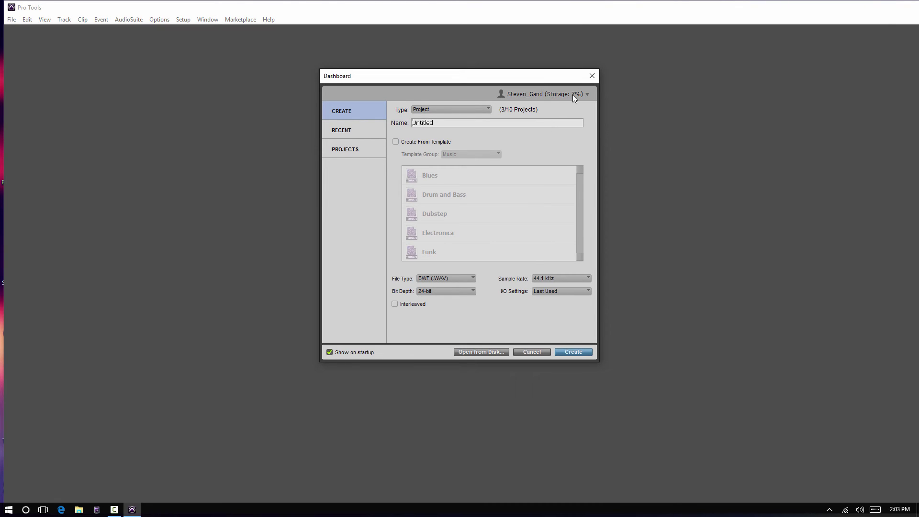
left_click(587, 94)
Step: Review the Projects and Recent lists, then close the Dashboard
left_click(351, 148)
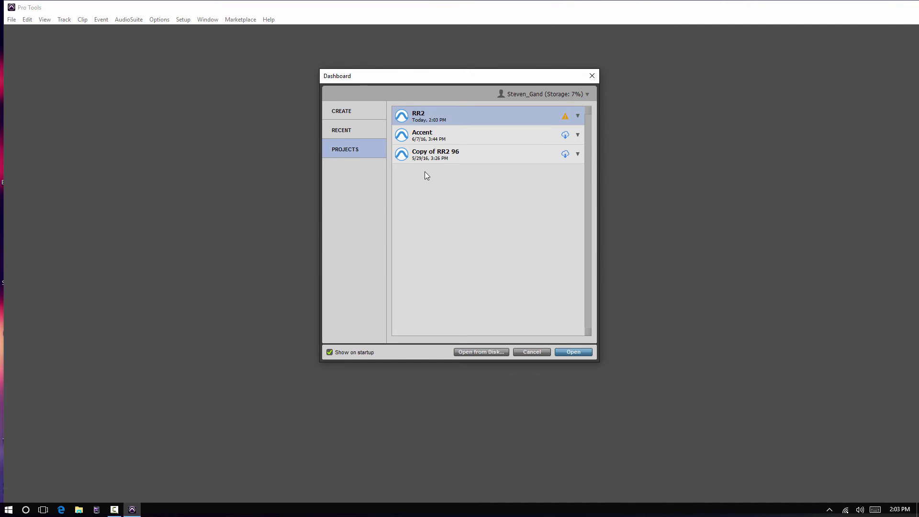
left_click(344, 130)
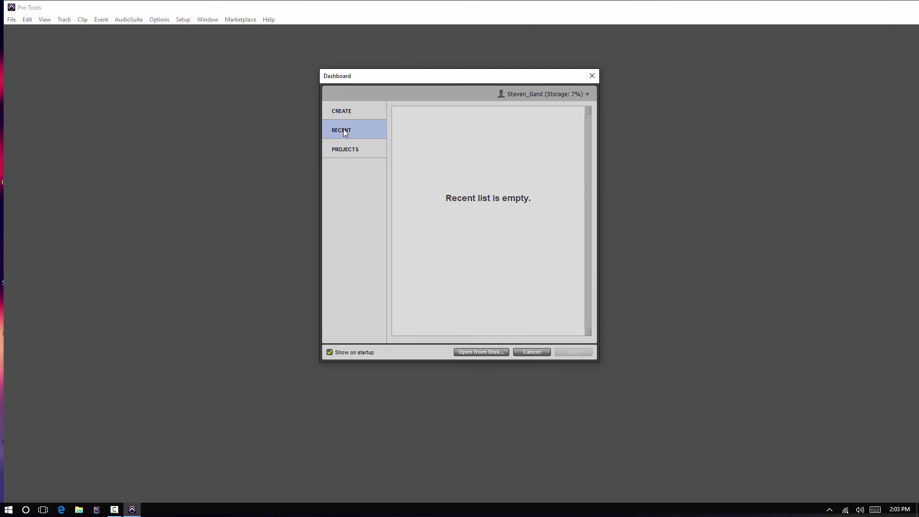
key("Escape")
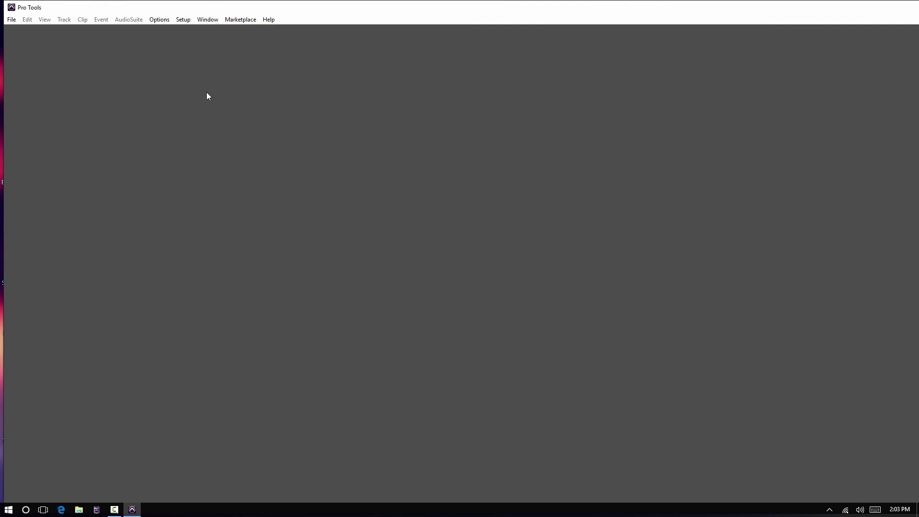
Step: Open Setup > Preferences on the Operation page showing the Project Media Cache location
left_click(184, 22)
left_click(111, 166)
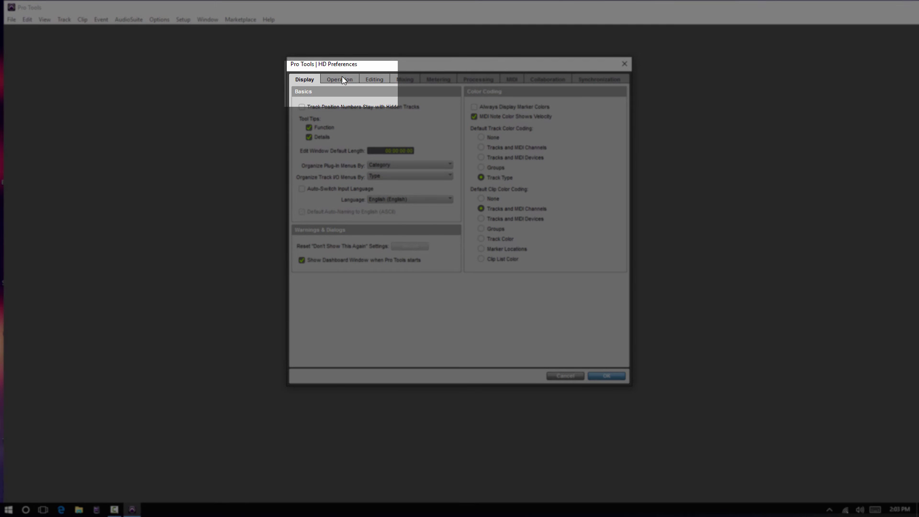
left_click(343, 79)
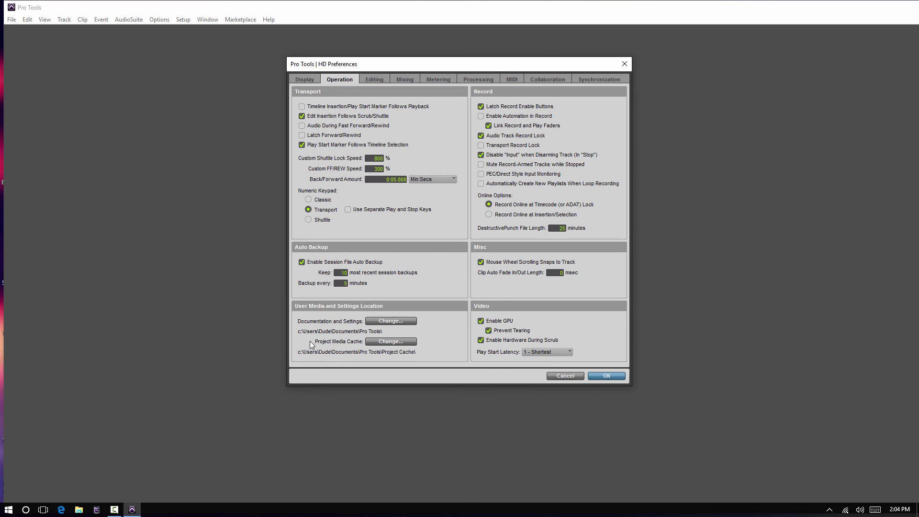
Step: Change the Project Media Cache folder to g:\Project Cache\ on the My Music (G:) drive
left_click(375, 341)
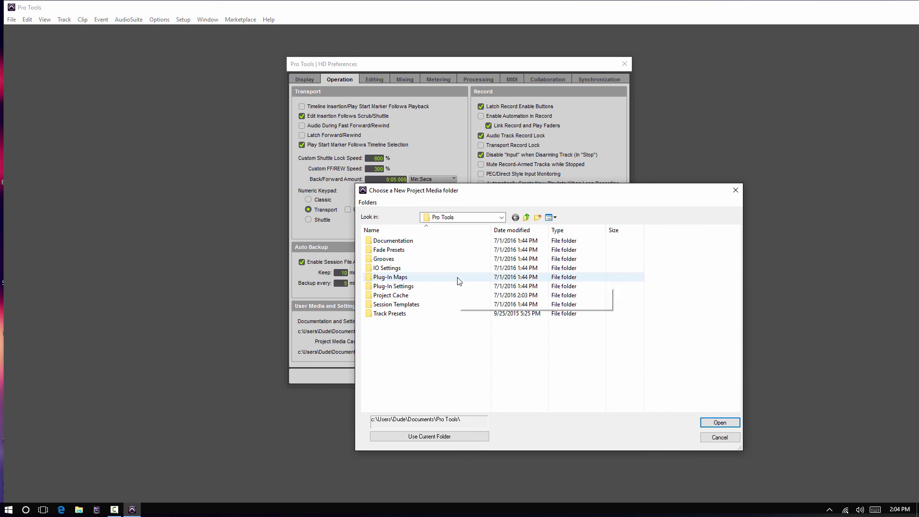
left_click(526, 217)
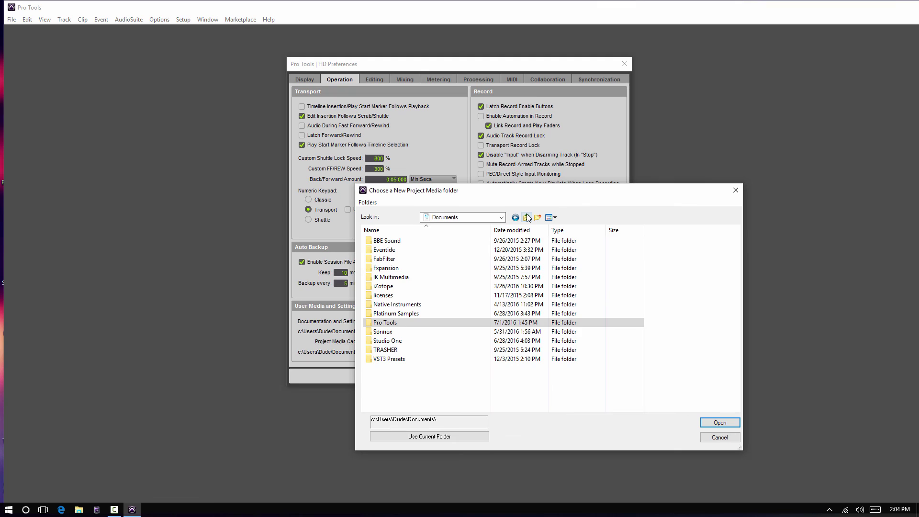
left_click(527, 218)
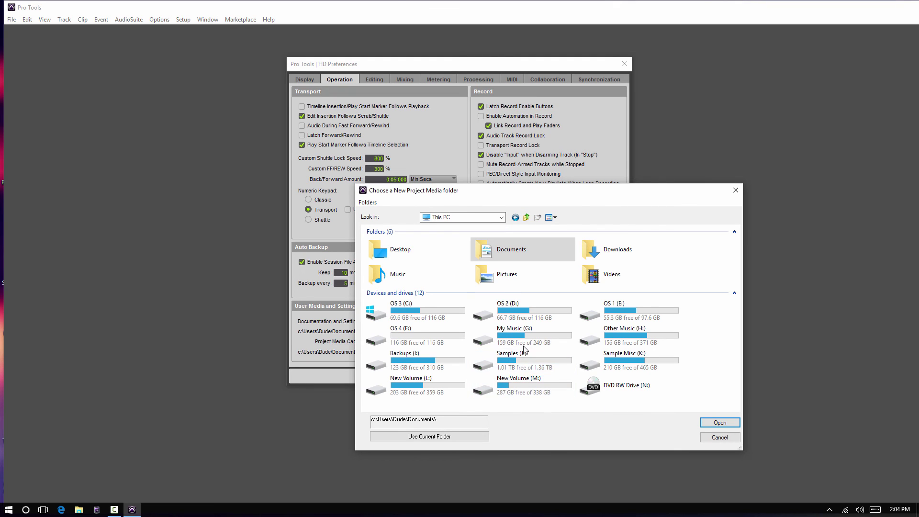
double_click(524, 337)
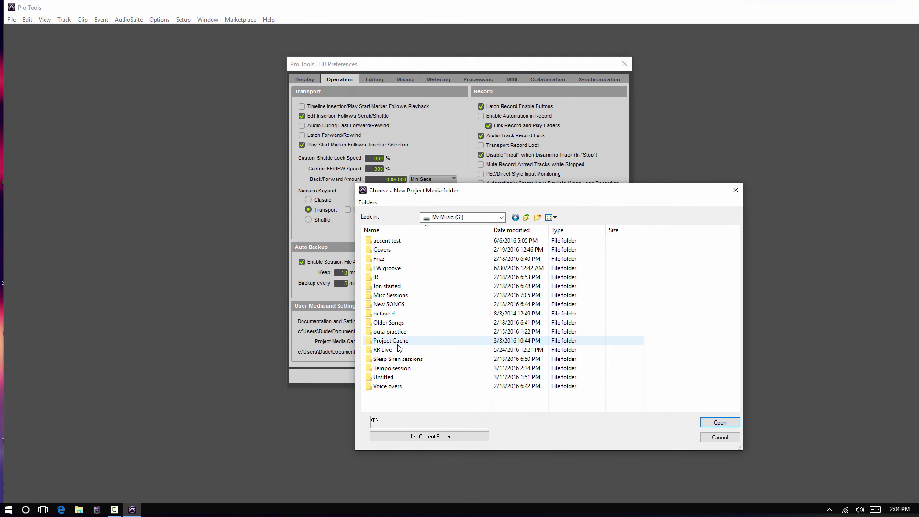
left_click(386, 343)
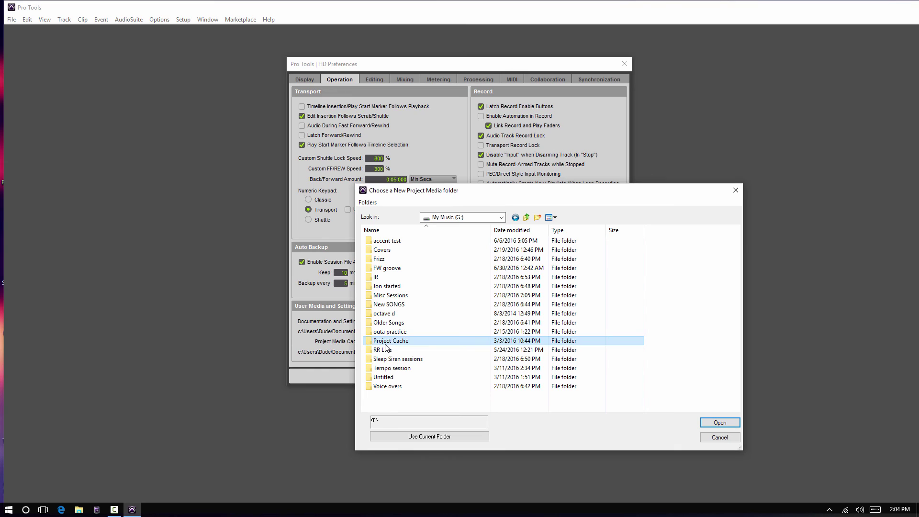
double_click(422, 344)
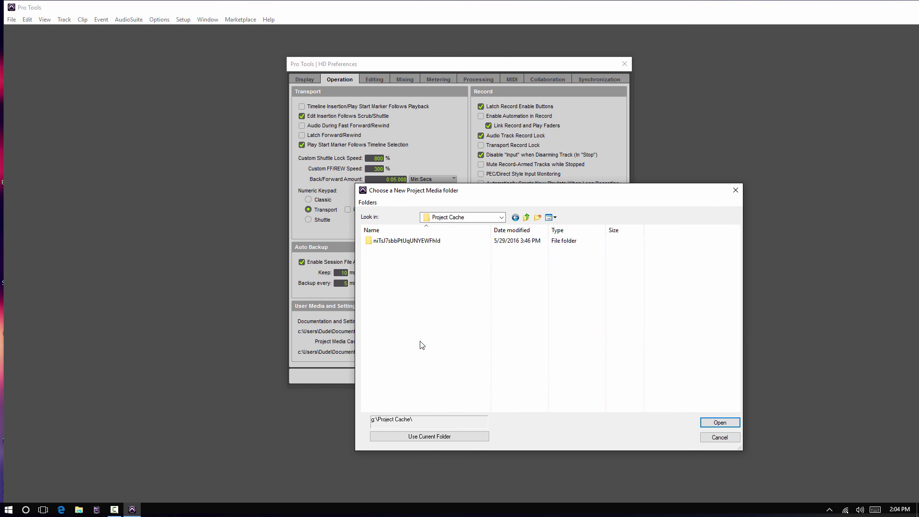
left_click(526, 218)
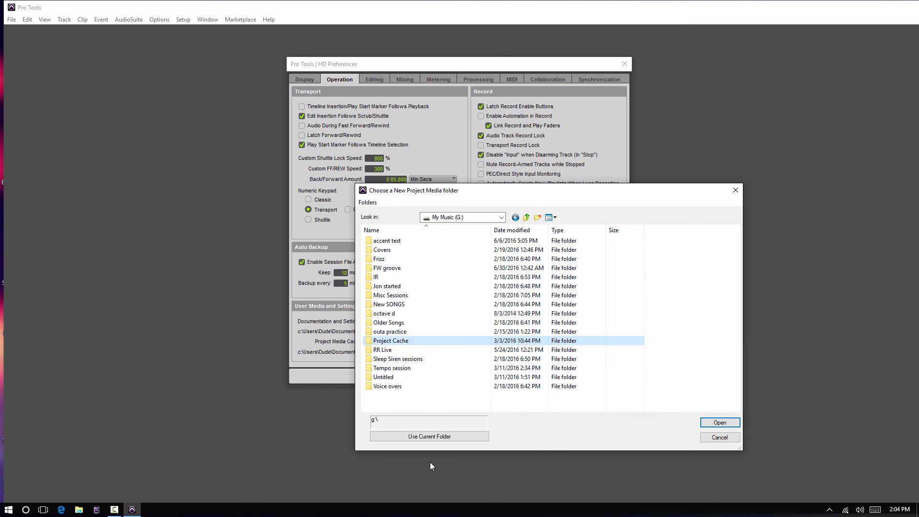
left_click(431, 436)
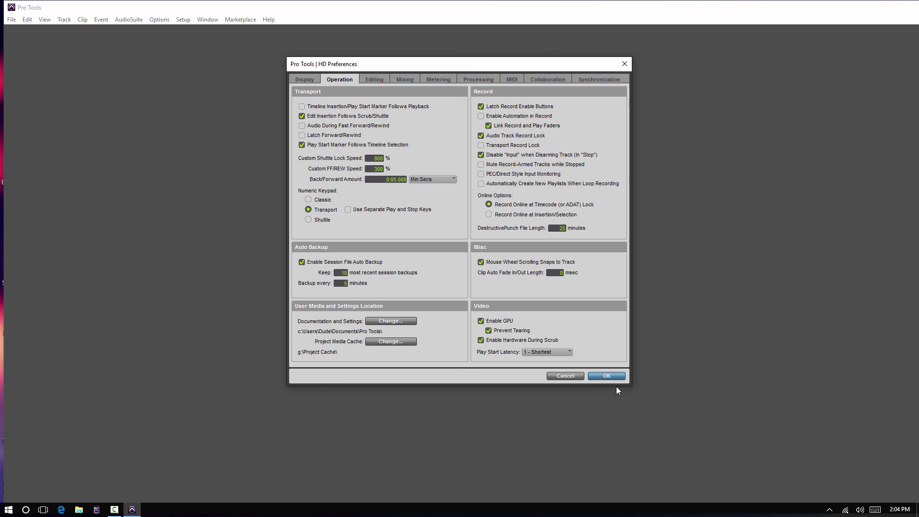
Step: Apply the preferences, move existing projects to the new cache, and view the Projects list
left_click(606, 377)
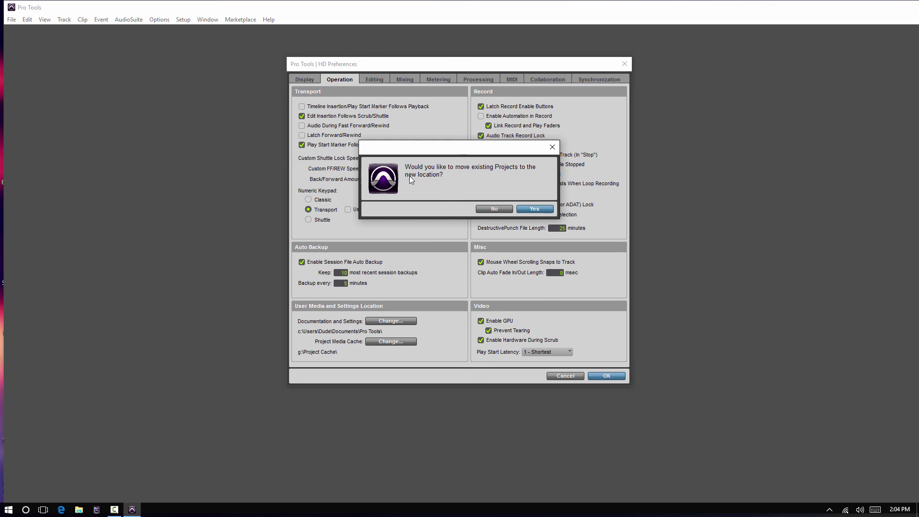
left_click(534, 209)
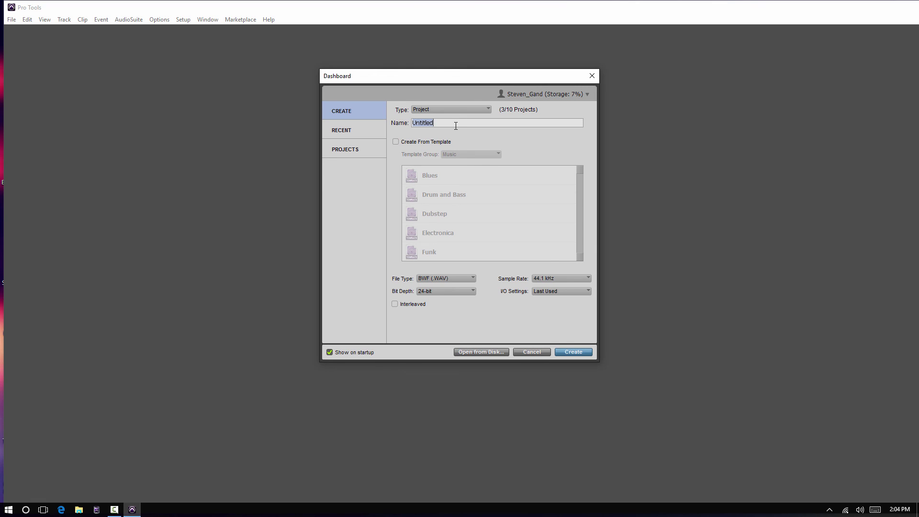
left_click(346, 151)
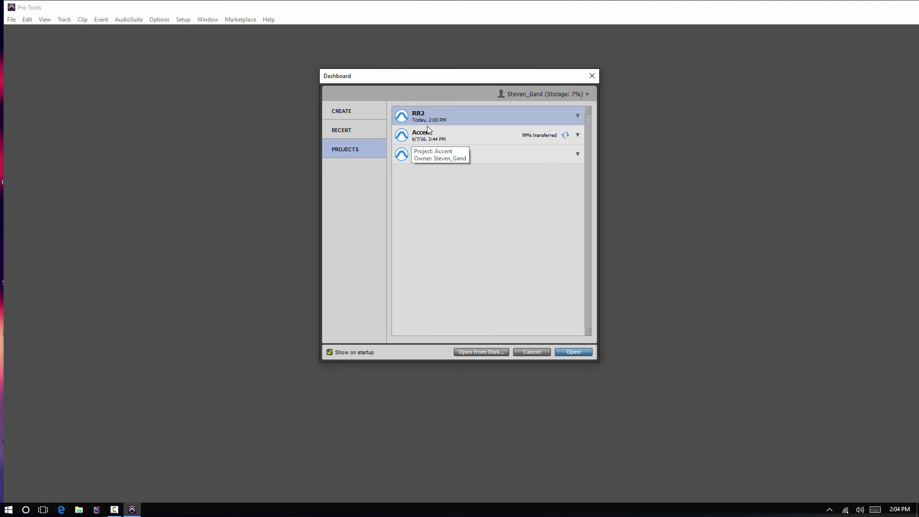
Step: Return to the Create page and leave Create From Template unchecked, with location g:\
left_click(342, 112)
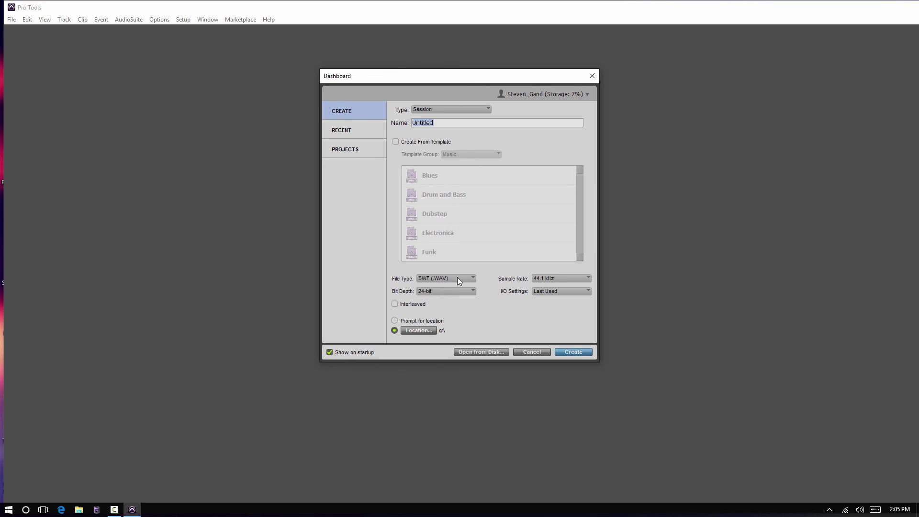
left_click(396, 142)
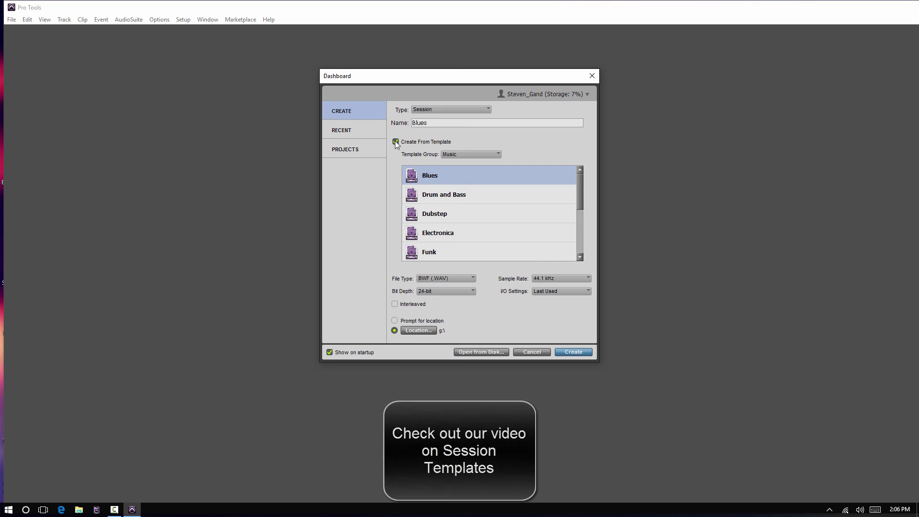
left_click(396, 142)
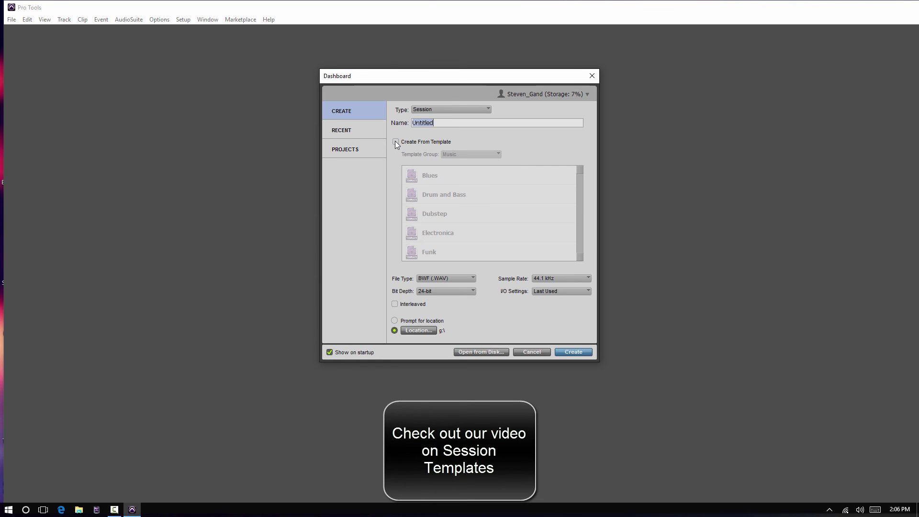